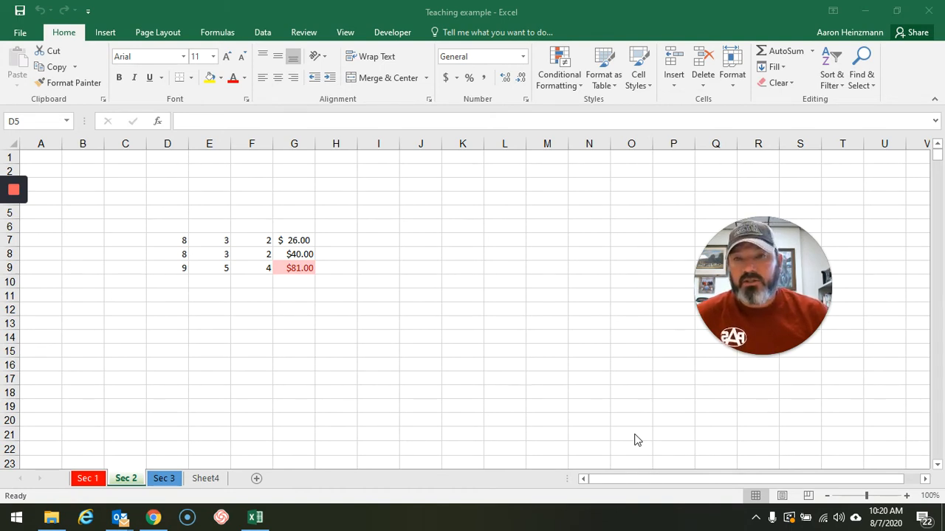
{"action": "left_click", "coordinate": [222, 35]}
{"action": "left_click", "coordinate": [221, 35]}
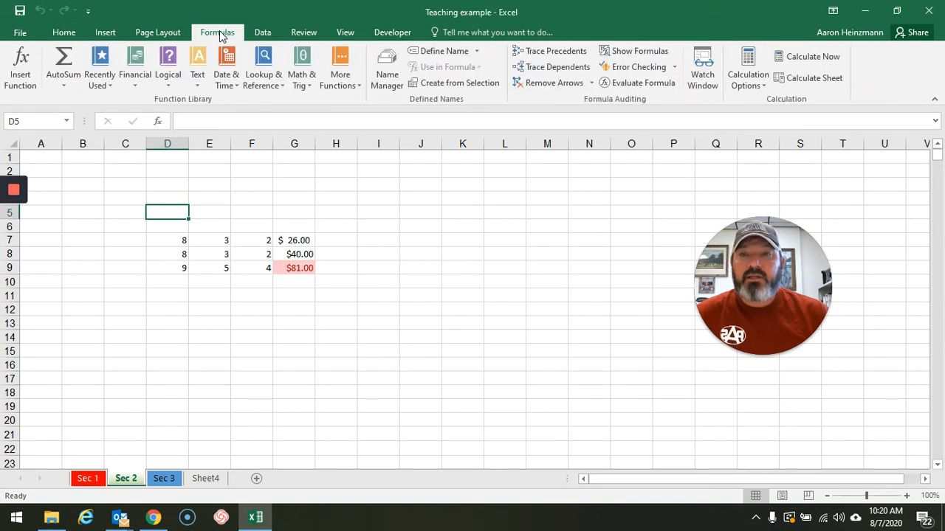
{"action": "left_click", "coordinate": [65, 87]}
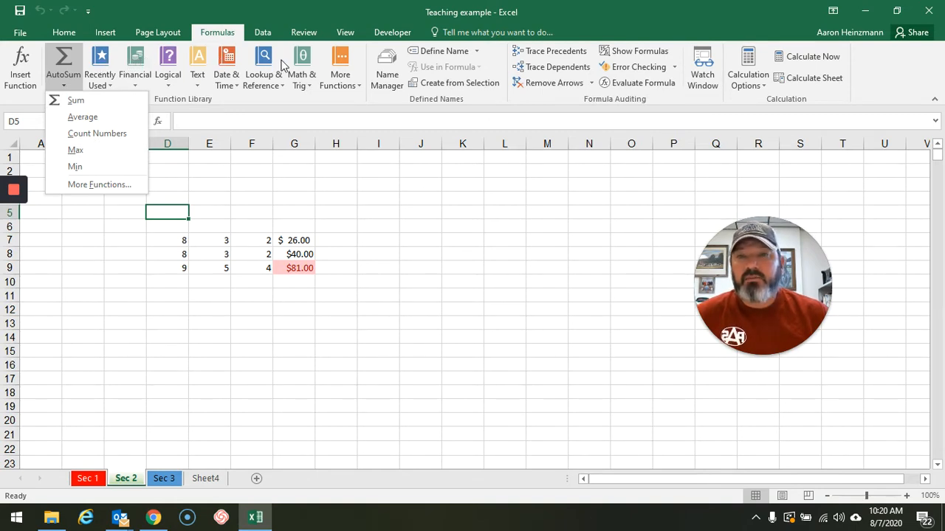
{"action": "left_click", "coordinate": [62, 34]}
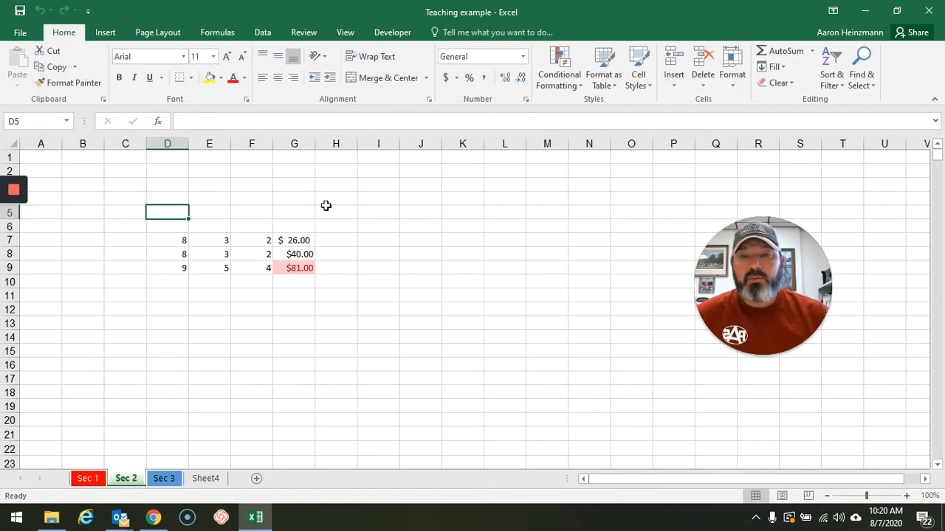
Compare the formulas in G7 and G8 and the input values in D7:F8 that they use.
{"action": "left_click", "coordinate": [305, 284]}
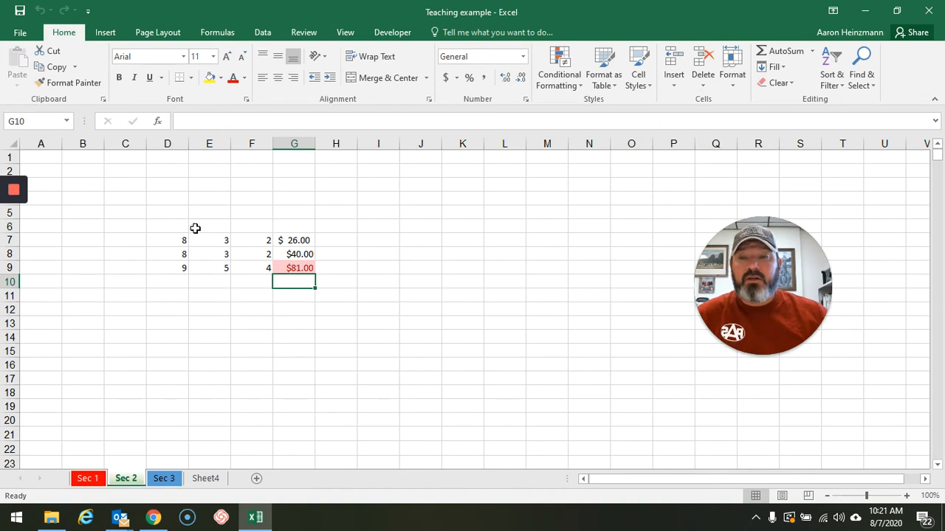
{"action": "left_click_drag", "start_coordinate": [180, 239], "coordinate": [291, 252]}
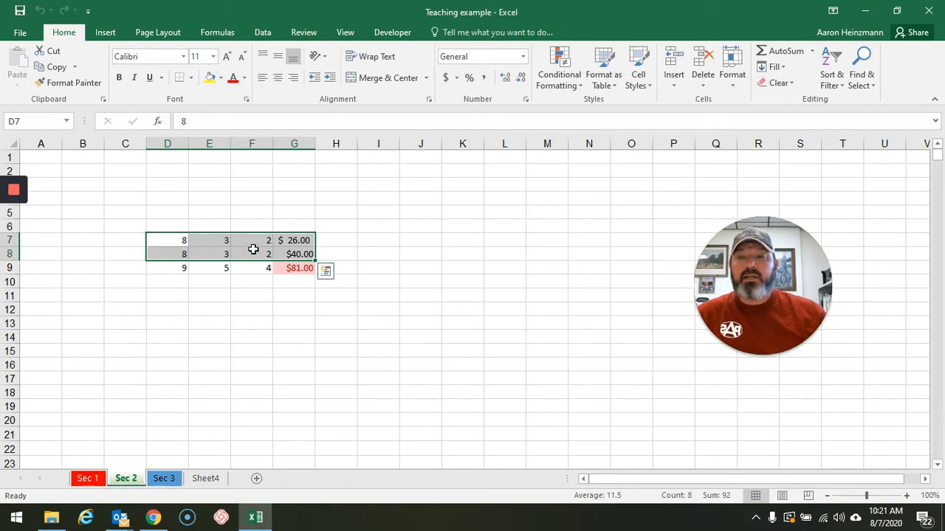
{"action": "left_click", "coordinate": [182, 239]}
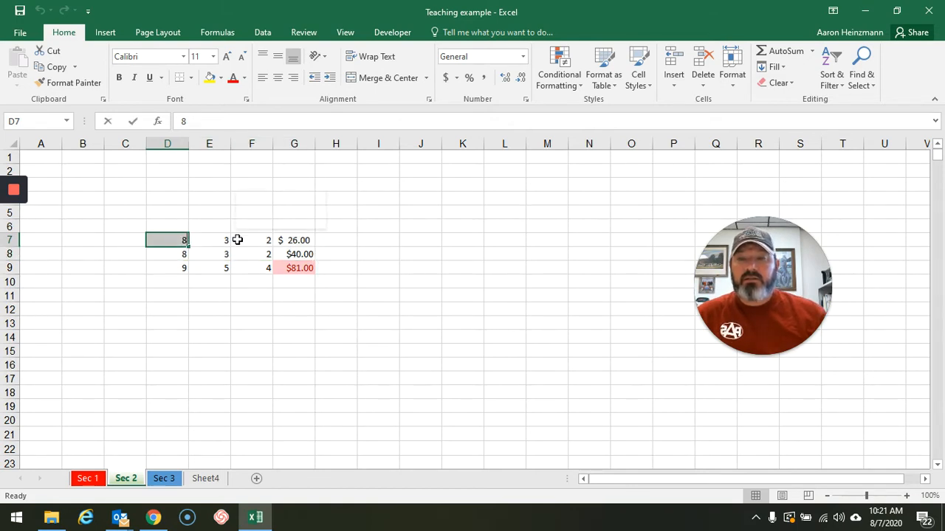
{"action": "left_click", "coordinate": [169, 213]}
{"action": "left_click_drag", "start_coordinate": [171, 237], "coordinate": [255, 254]}
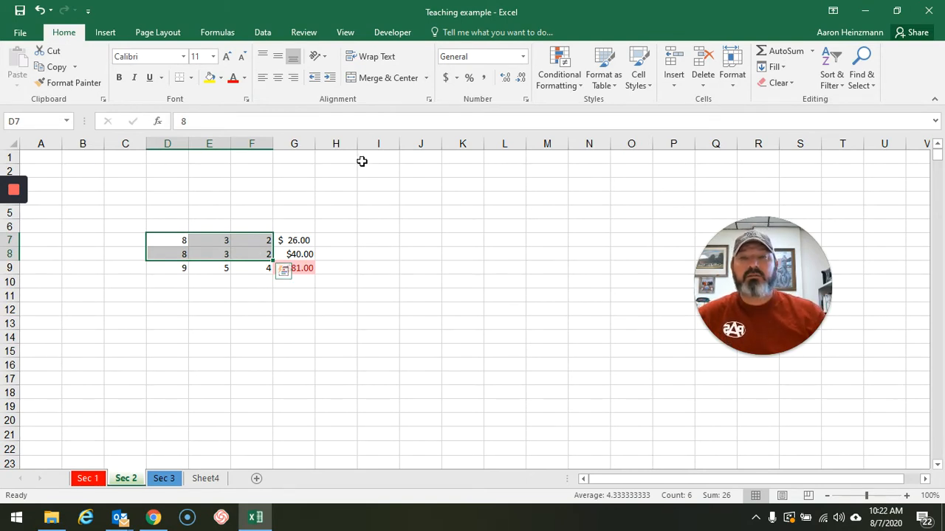
{"action": "left_click", "coordinate": [297, 240]}
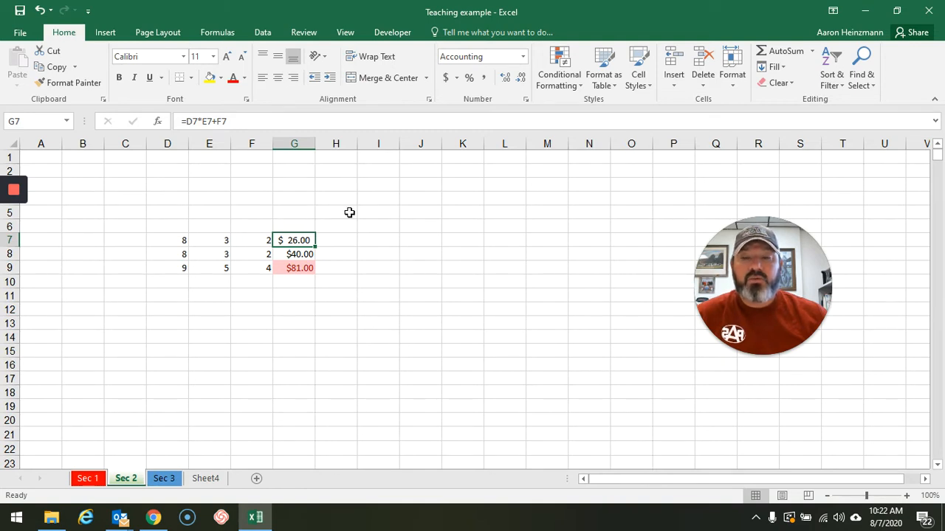
{"action": "left_click", "coordinate": [308, 253]}
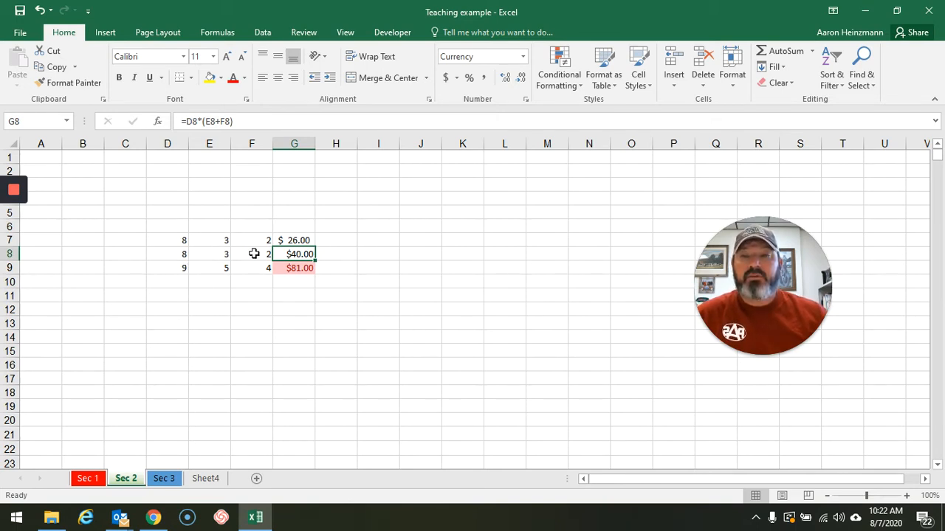
{"action": "left_click", "coordinate": [304, 241]}
{"action": "left_click", "coordinate": [297, 254]}
{"action": "left_click", "coordinate": [299, 240]}
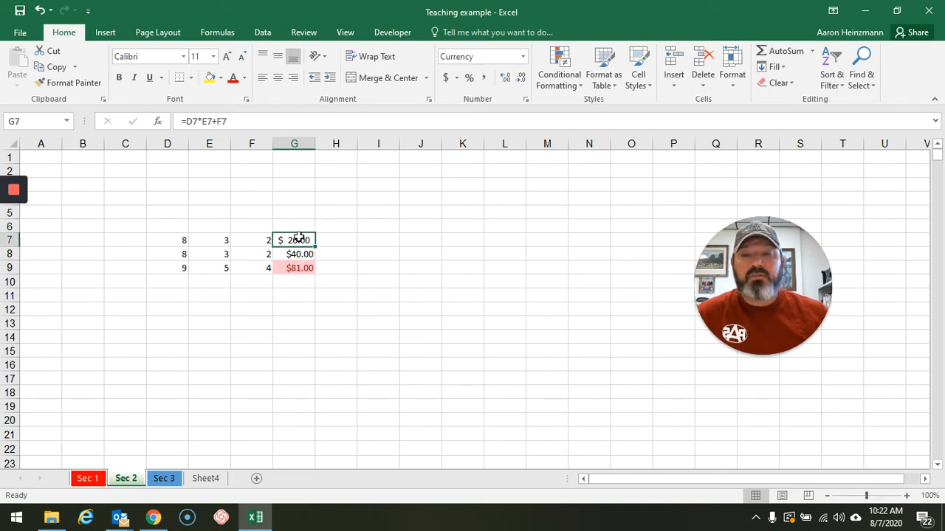
{"action": "left_click", "coordinate": [304, 255]}
{"action": "left_click_drag", "start_coordinate": [184, 240], "coordinate": [251, 255]}
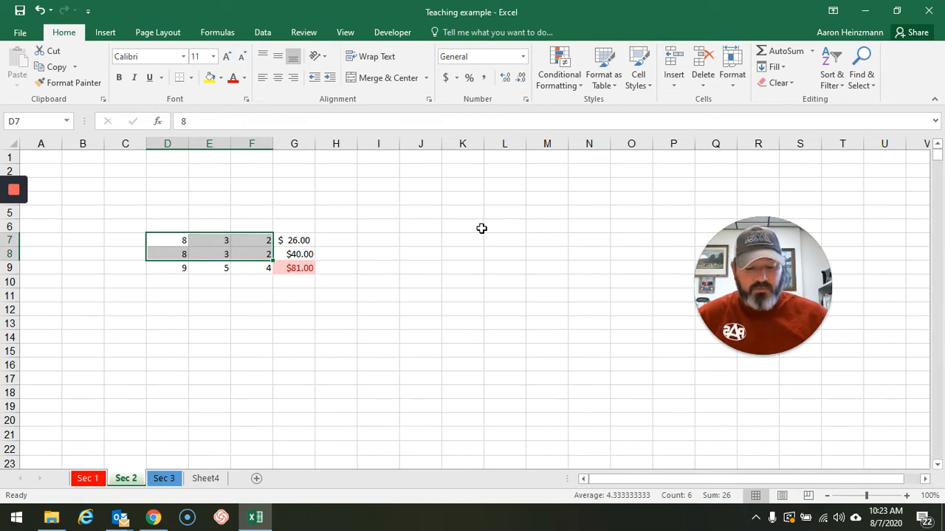
{"action": "left_click", "coordinate": [462, 254]}
Enter the formula =G7+G8+G9 in cell G10 and autofit the width of column G.
{"action": "left_click", "coordinate": [301, 285]}
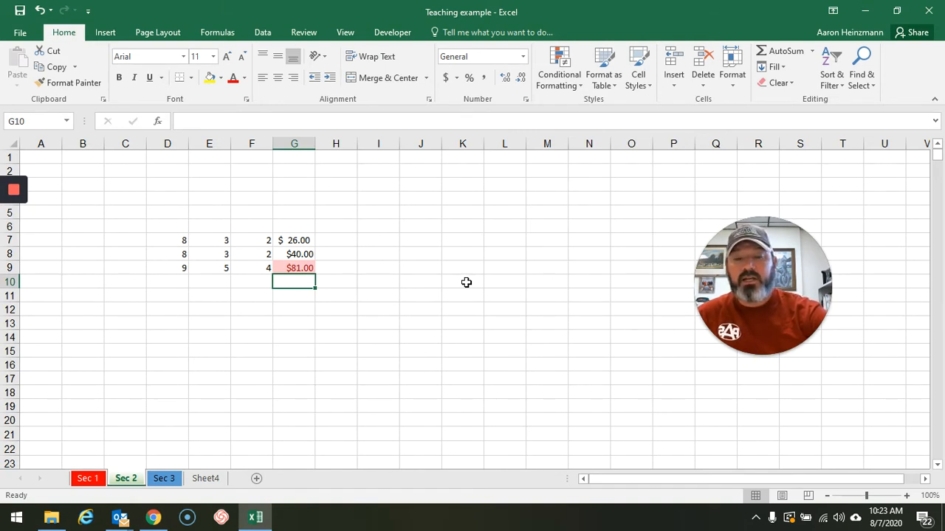
{"action": "type", "text": "="}
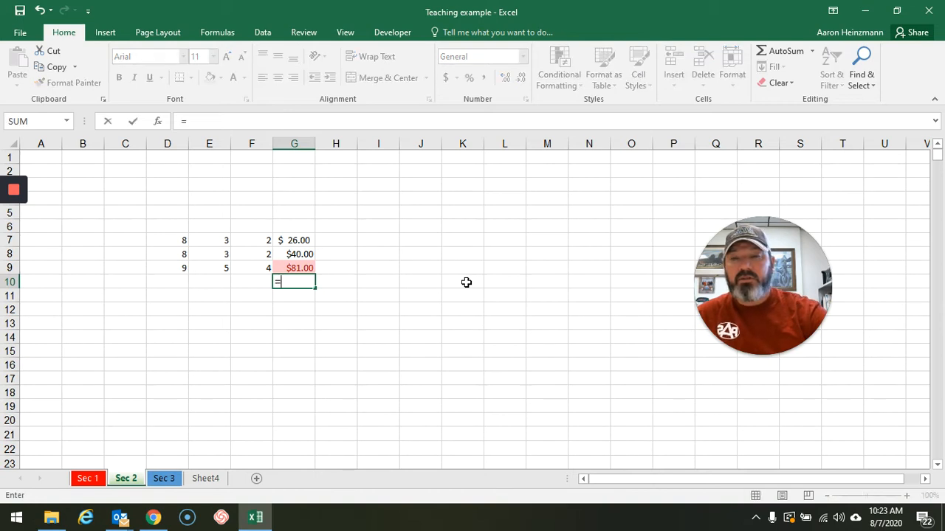
{"action": "left_click", "coordinate": [300, 242]}
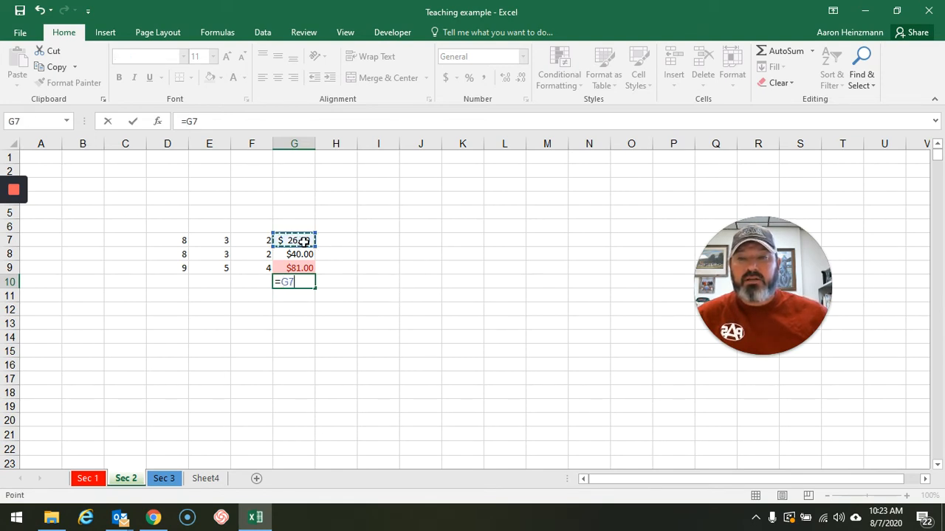
{"action": "type", "text": "+"}
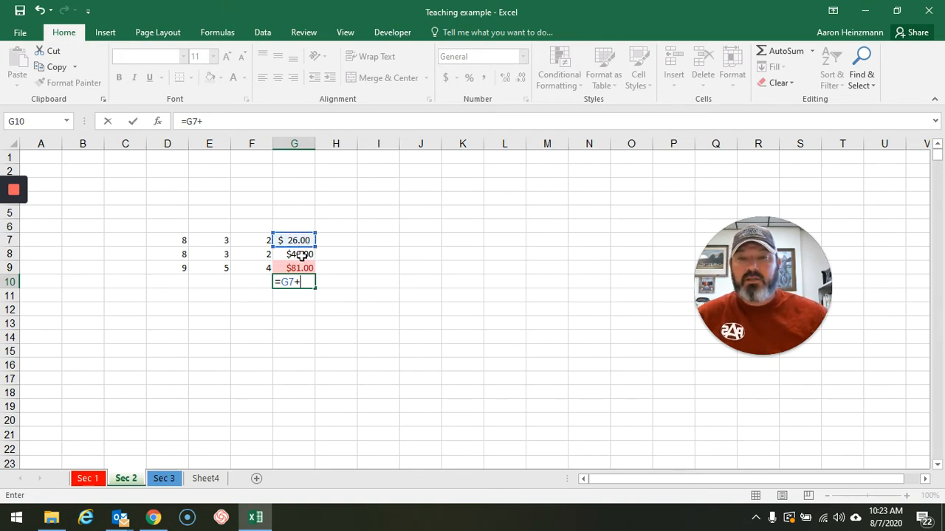
{"action": "left_click", "coordinate": [301, 255]}
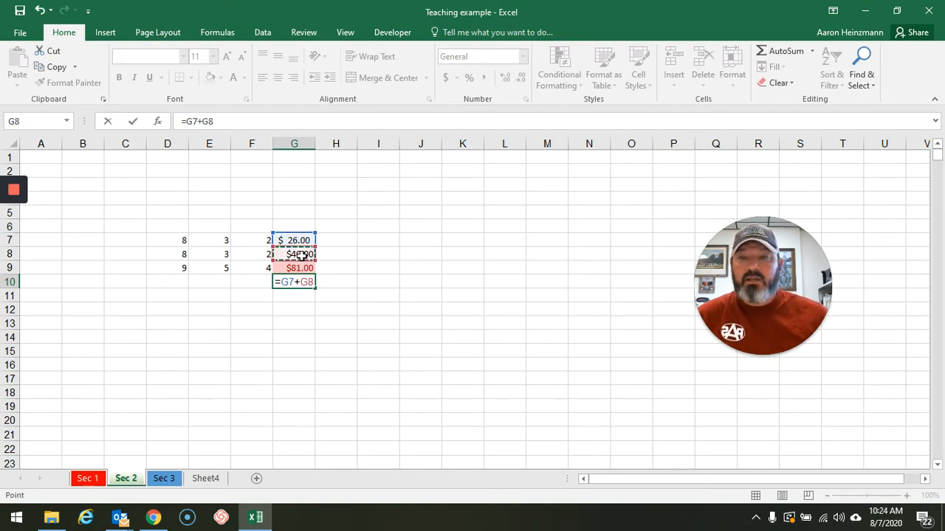
{"action": "type", "text": "+"}
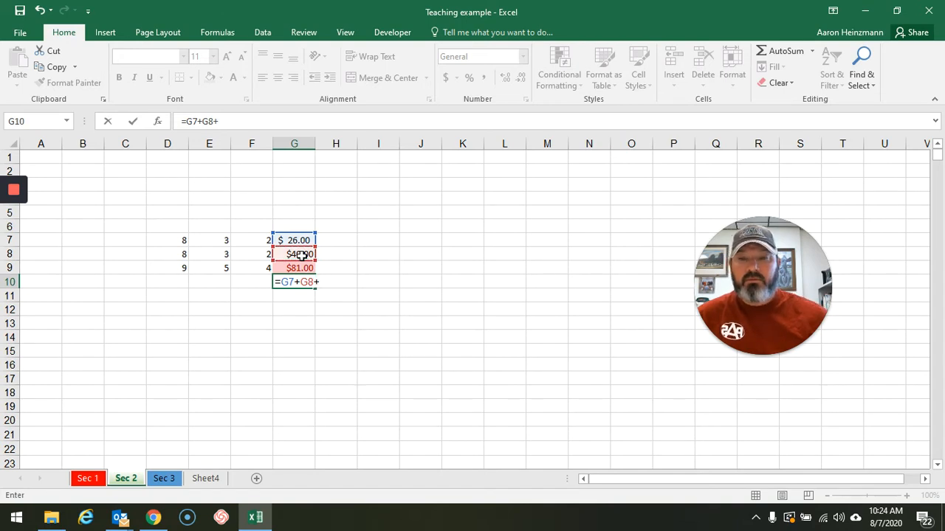
{"action": "left_click", "coordinate": [303, 270]}
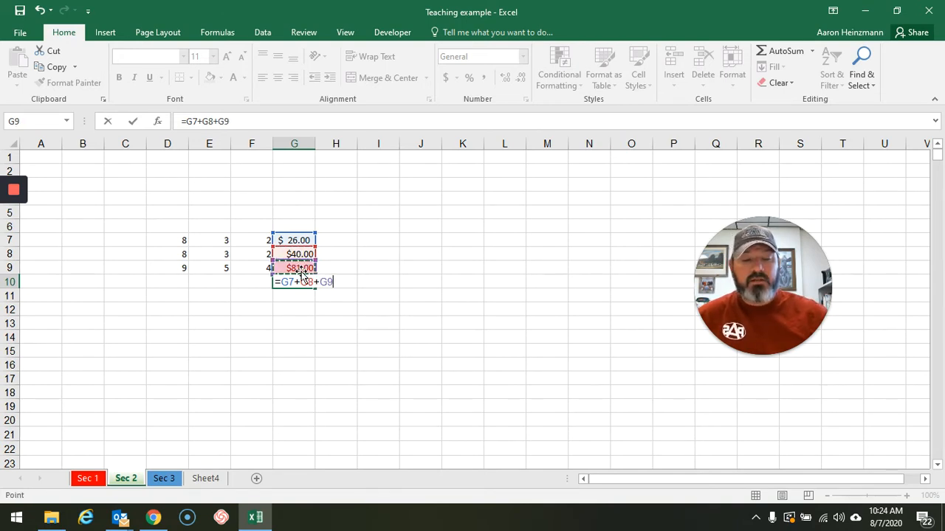
{"action": "key", "text": "Return"}
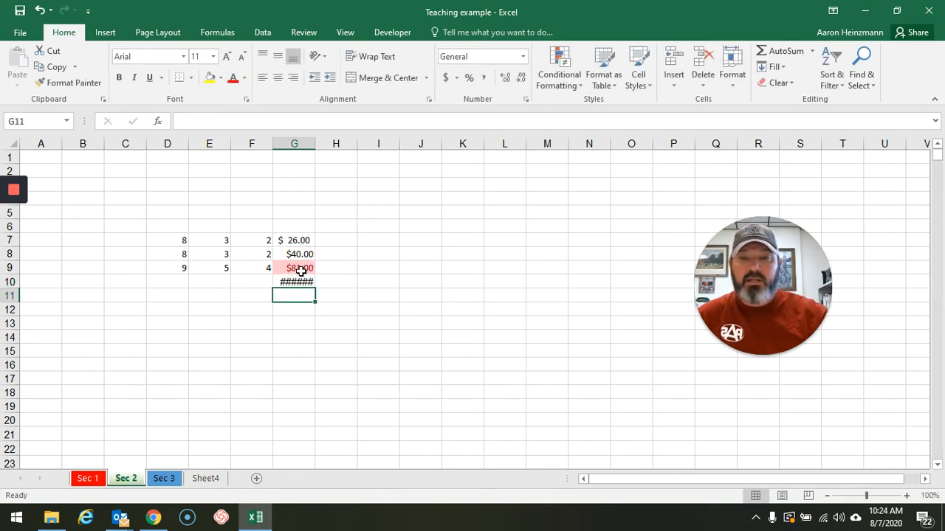
{"action": "double_click", "coordinate": [315, 143]}
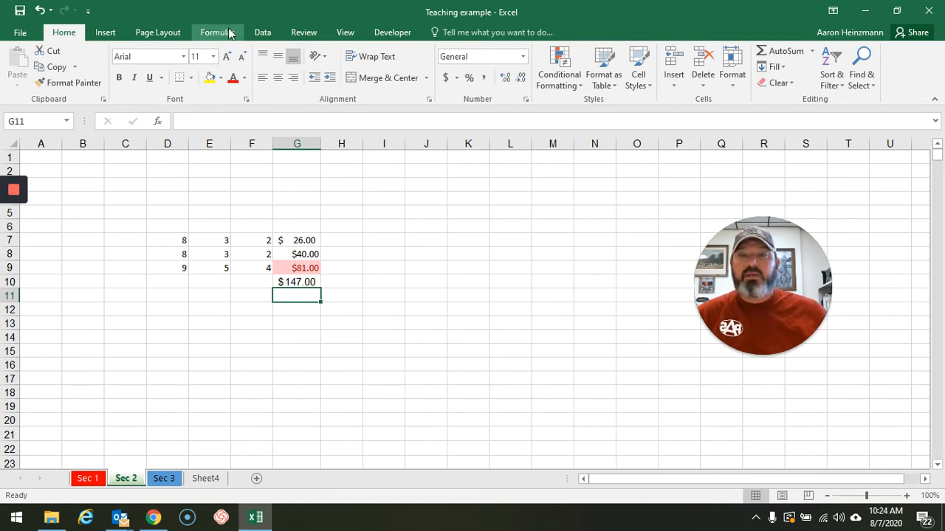
Insert an AVERAGE function in cell G11 over the range G7:G9.
{"action": "left_click", "coordinate": [813, 52]}
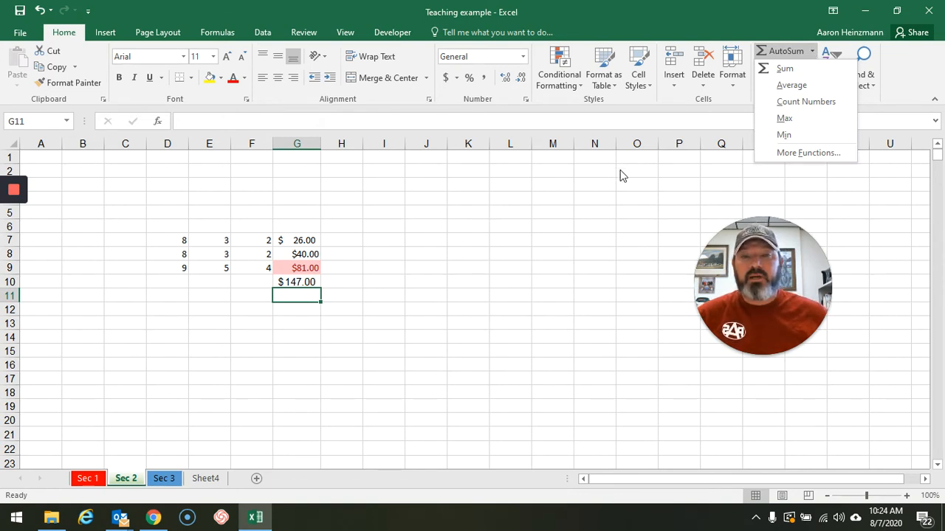
{"action": "left_click", "coordinate": [308, 298]}
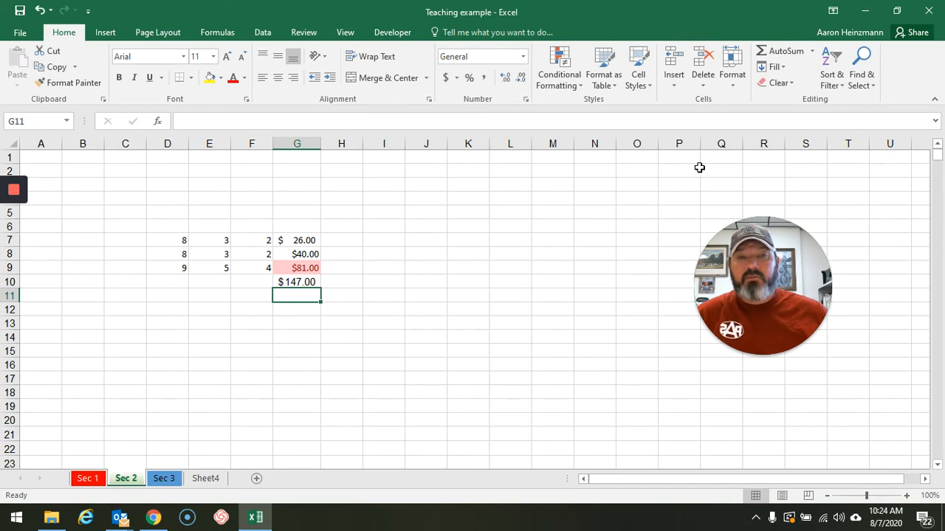
{"action": "left_click", "coordinate": [813, 51]}
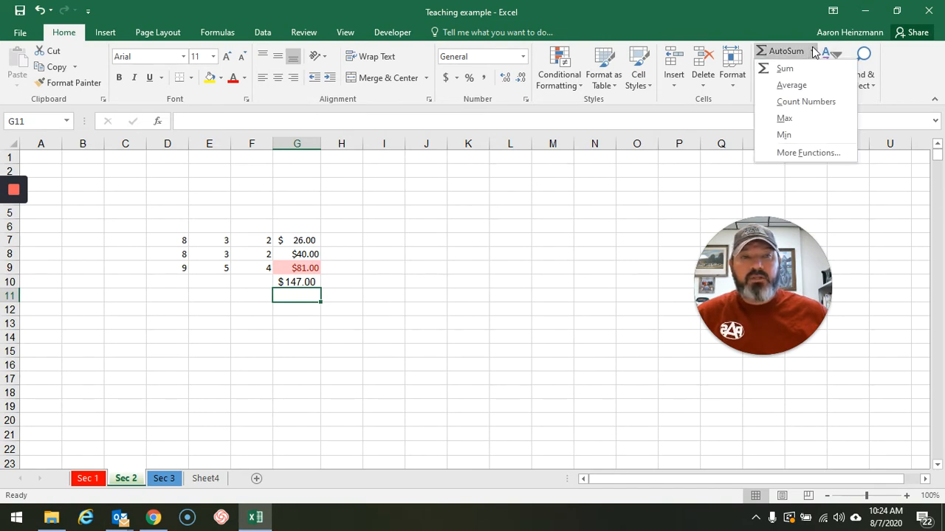
{"action": "left_click", "coordinate": [792, 84]}
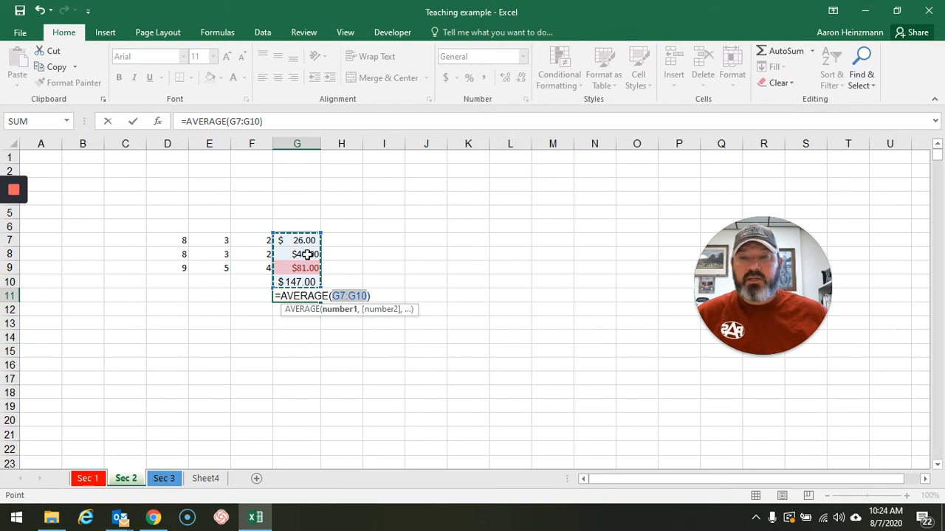
{"action": "left_click_drag", "start_coordinate": [310, 243], "coordinate": [309, 268]}
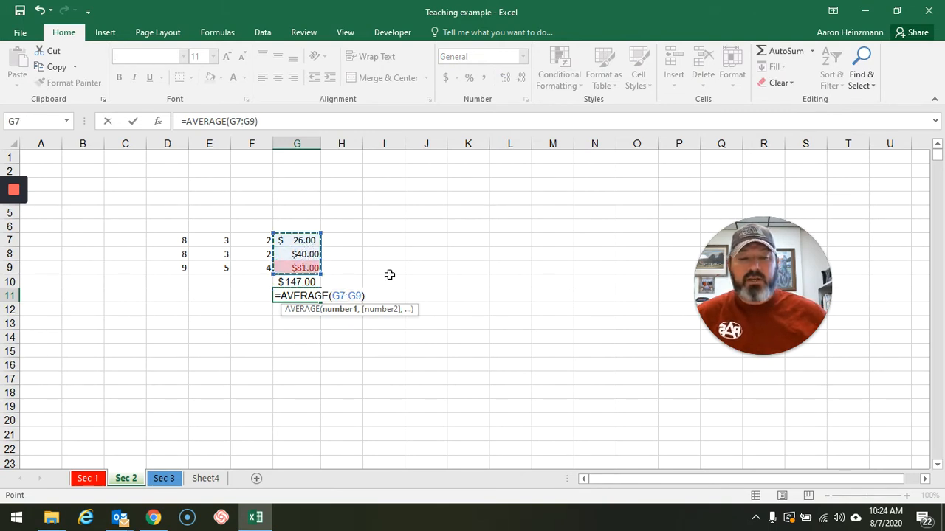
{"action": "key", "text": "Return"}
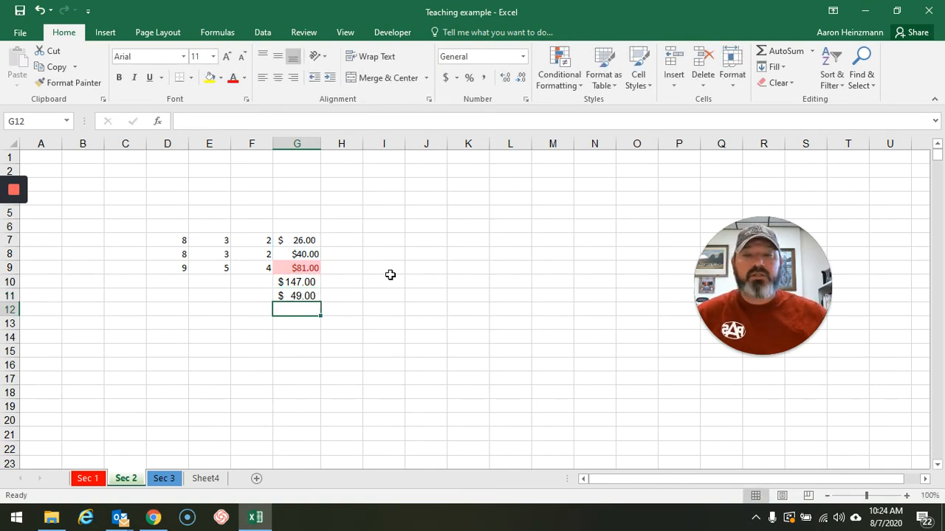
Insert a MAX function in cell G12 with the range G8:G12.
{"action": "left_click", "coordinate": [812, 56]}
{"action": "left_click", "coordinate": [807, 117]}
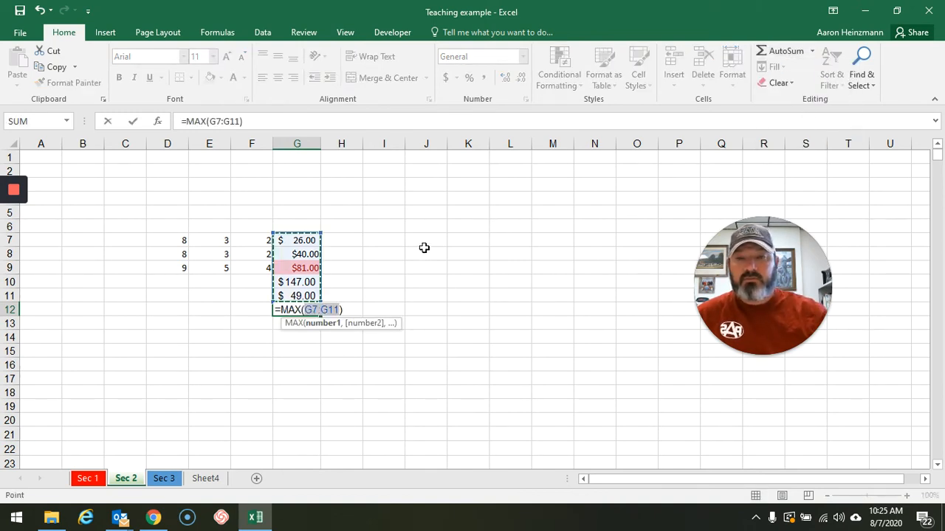
{"action": "left_click_drag", "start_coordinate": [312, 239], "coordinate": [308, 252]}
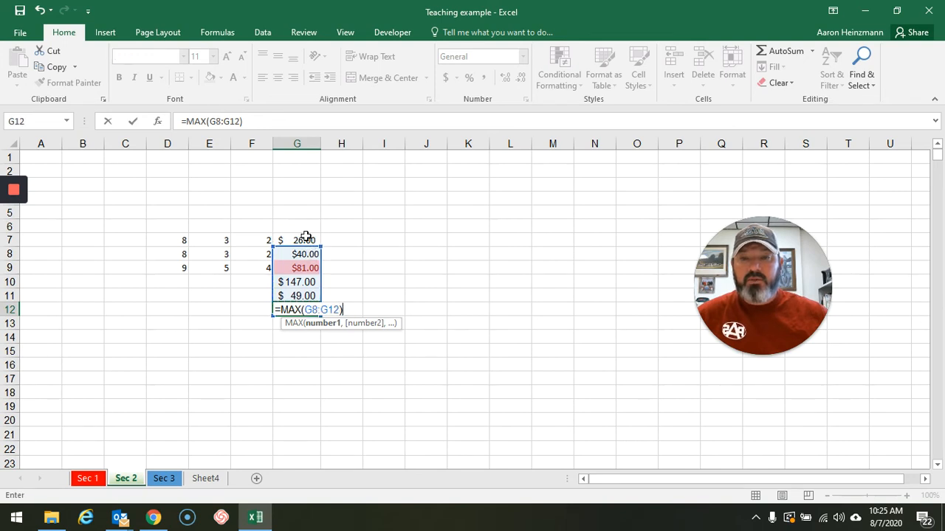
{"action": "left_click", "coordinate": [305, 238]}
{"action": "left_click", "coordinate": [450, 304]}
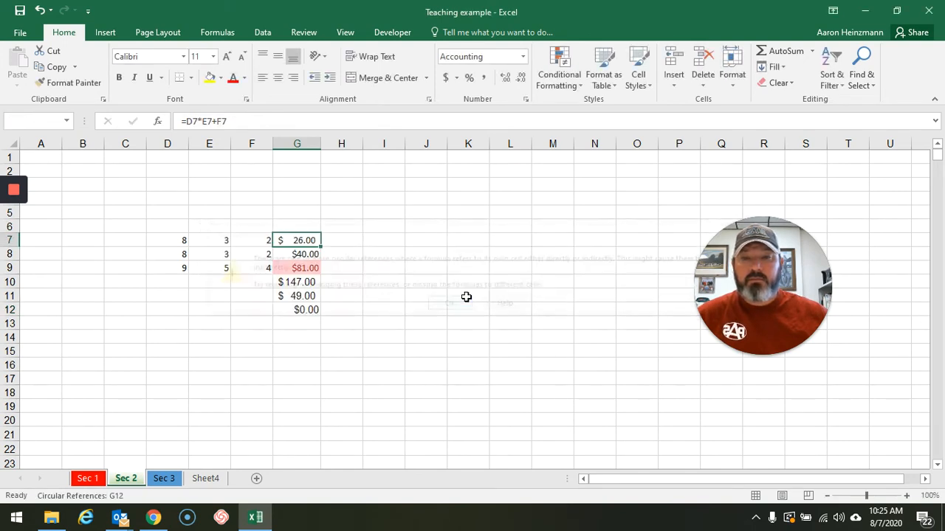
Correct the range of the MAX formula in cell G12 to G7:G9.
{"action": "left_click", "coordinate": [314, 305]}
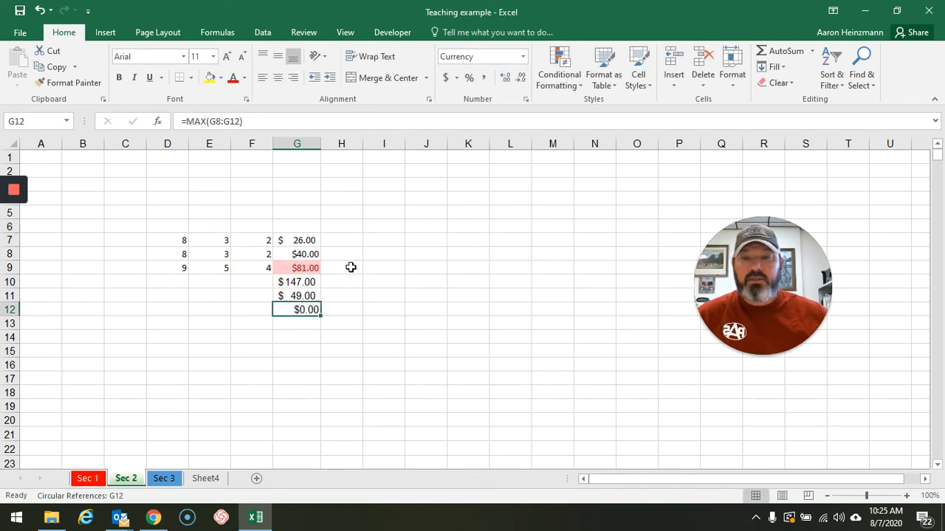
{"action": "left_click", "coordinate": [309, 116]}
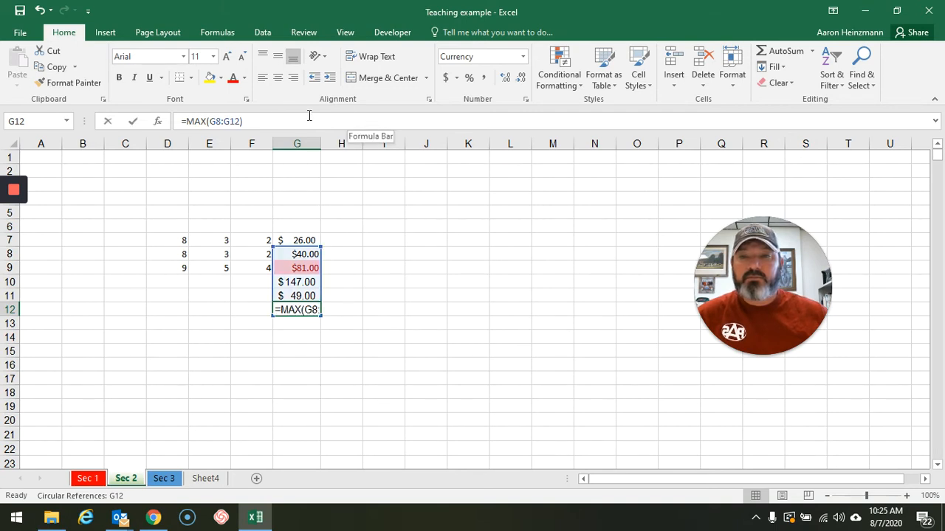
{"action": "left_click_drag", "start_coordinate": [309, 115], "coordinate": [211, 120]}
{"action": "left_click", "coordinate": [240, 121]}
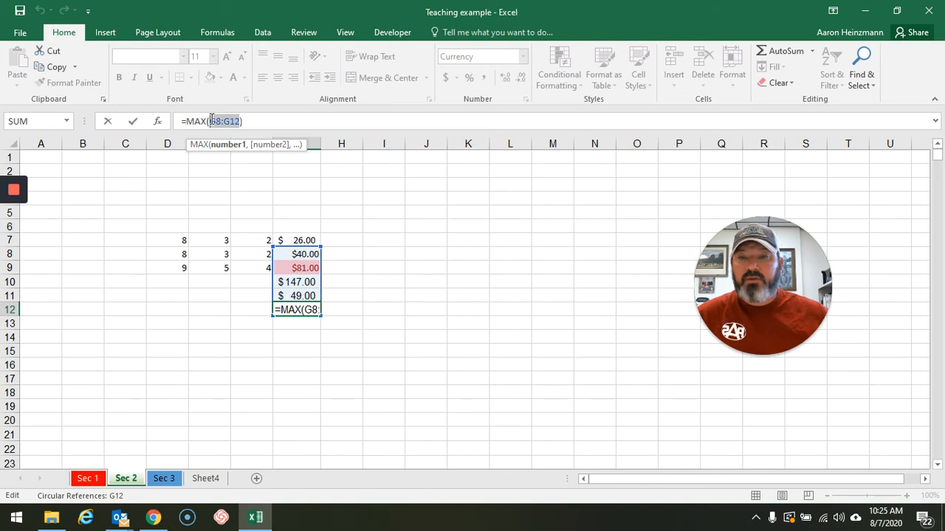
{"action": "left_click_drag", "start_coordinate": [297, 249], "coordinate": [297, 241]}
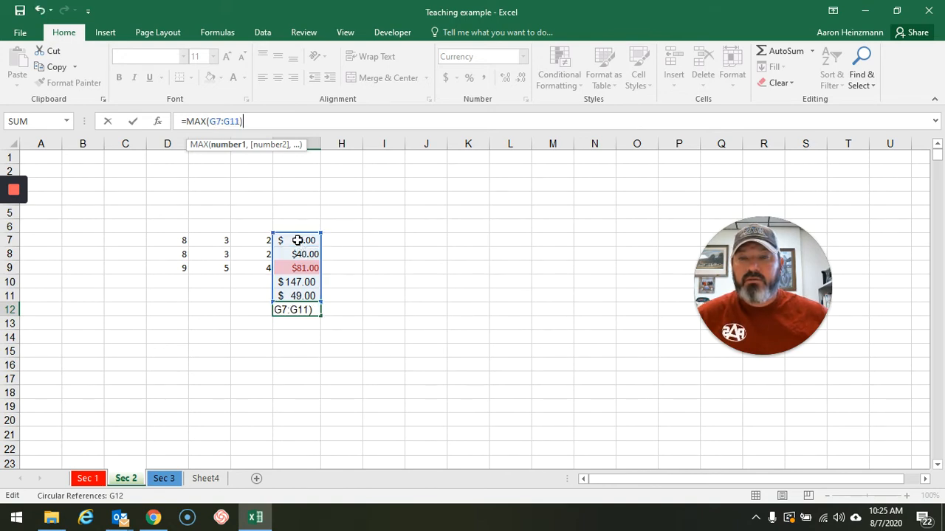
{"action": "left_click_drag", "start_coordinate": [320, 304], "coordinate": [316, 282]}
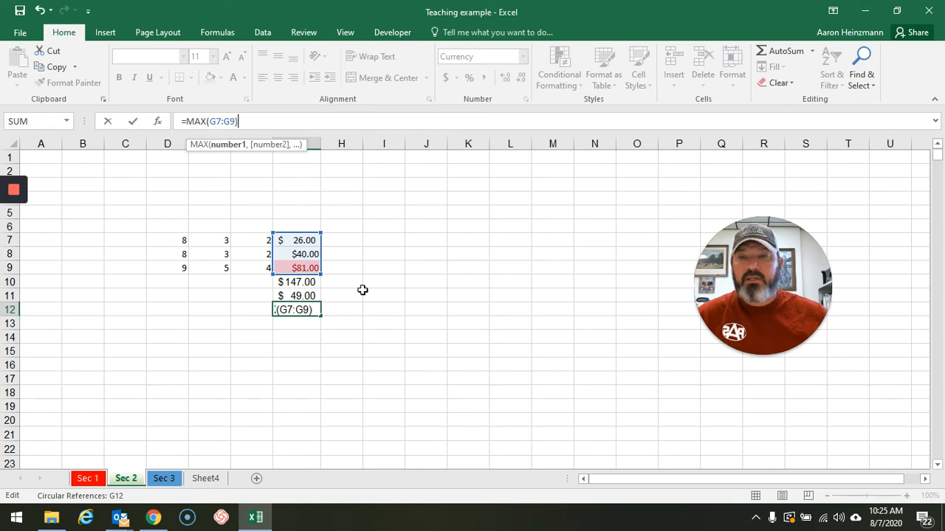
{"action": "key", "text": "Return"}
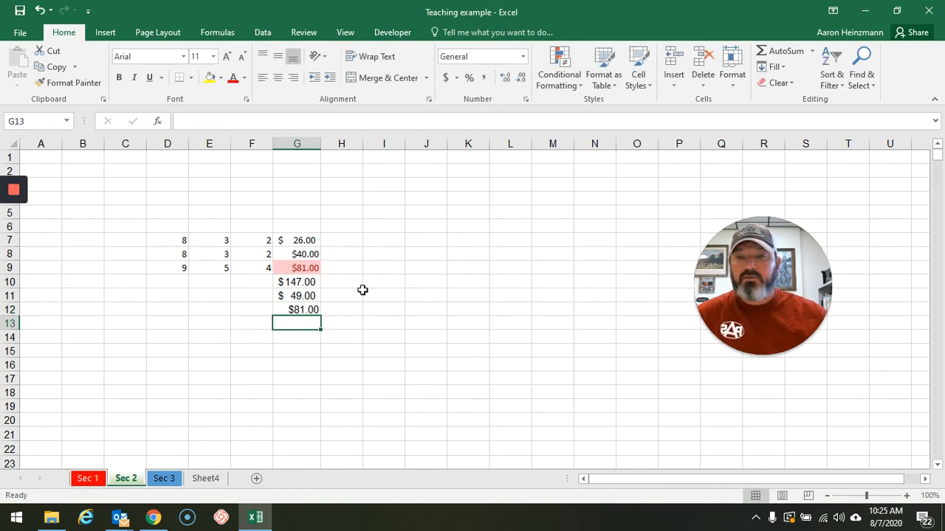
Insert a MIN function in cell G13 over the range G7:G9.
{"action": "left_click", "coordinate": [811, 51]}
{"action": "left_click", "coordinate": [811, 140]}
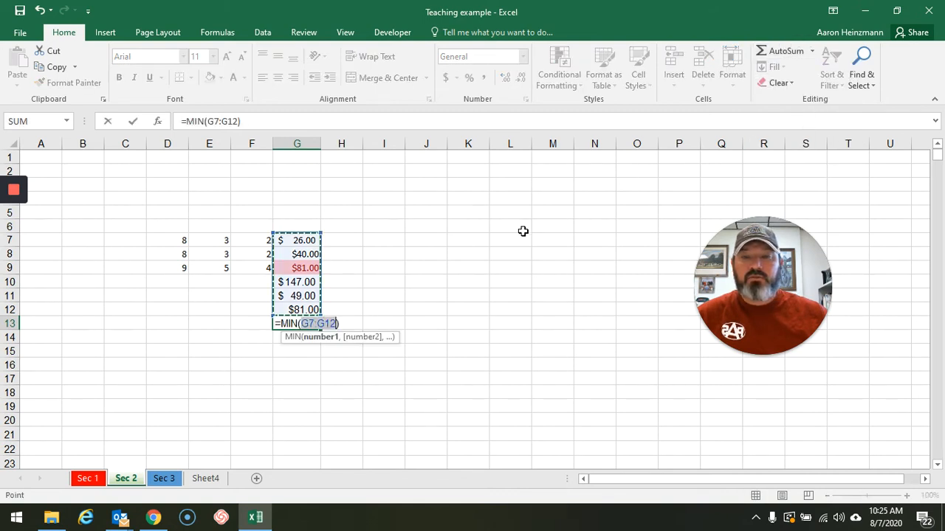
{"action": "left_click", "coordinate": [300, 242]}
{"action": "left_click_drag", "start_coordinate": [300, 243], "coordinate": [299, 267]}
{"action": "key", "text": "Return"}
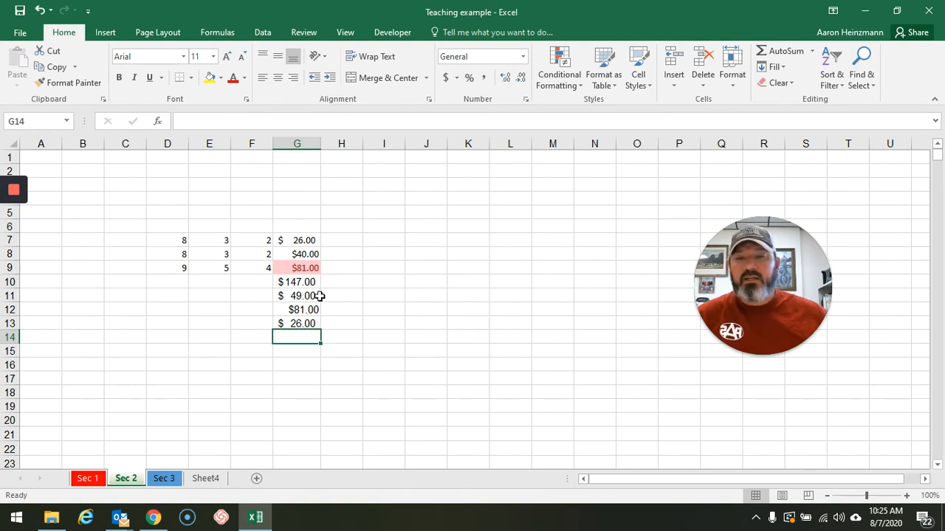
Label the results in cells F11, F12 and F13 as avg, max and min.
{"action": "left_click", "coordinate": [259, 297]}
{"action": "type", "text": "avg"}
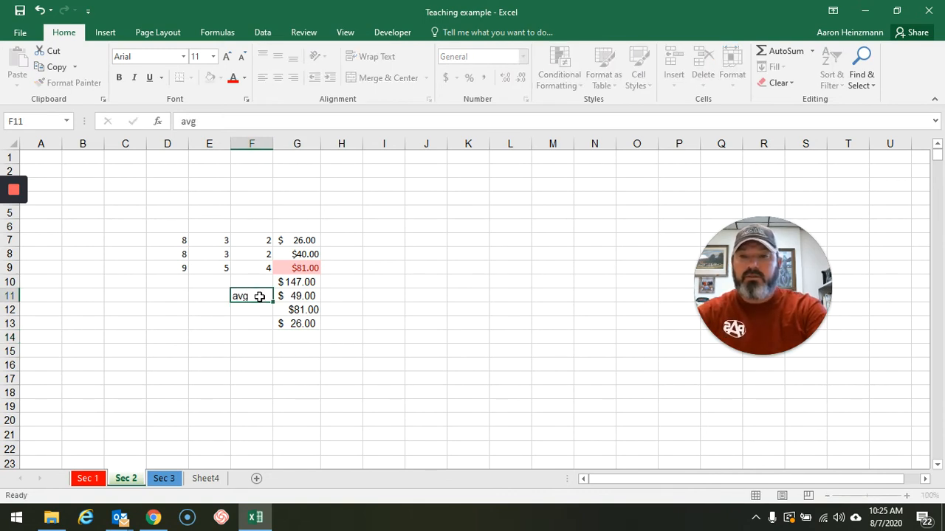
{"action": "key", "text": "Return"}
{"action": "type", "text": "max"}
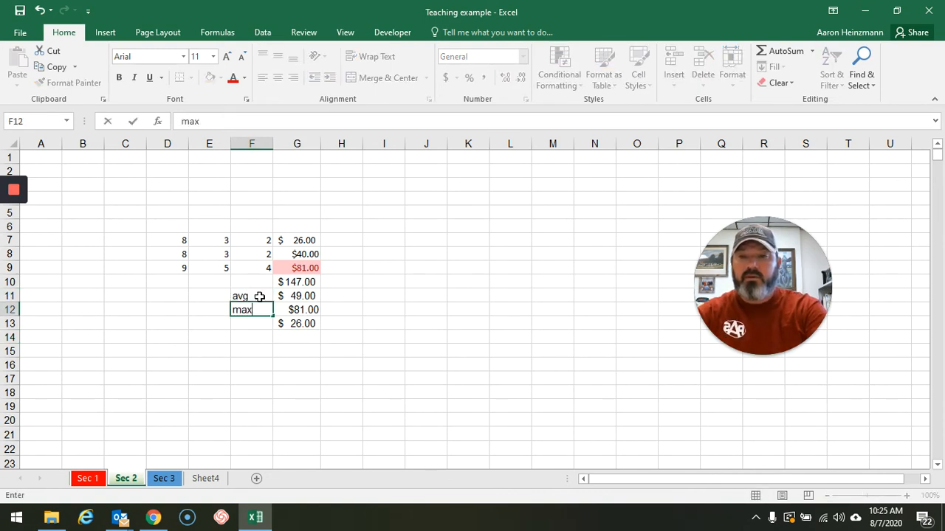
{"action": "key", "text": "Return"}
{"action": "type", "text": "min"}
{"action": "key", "text": "Return"}
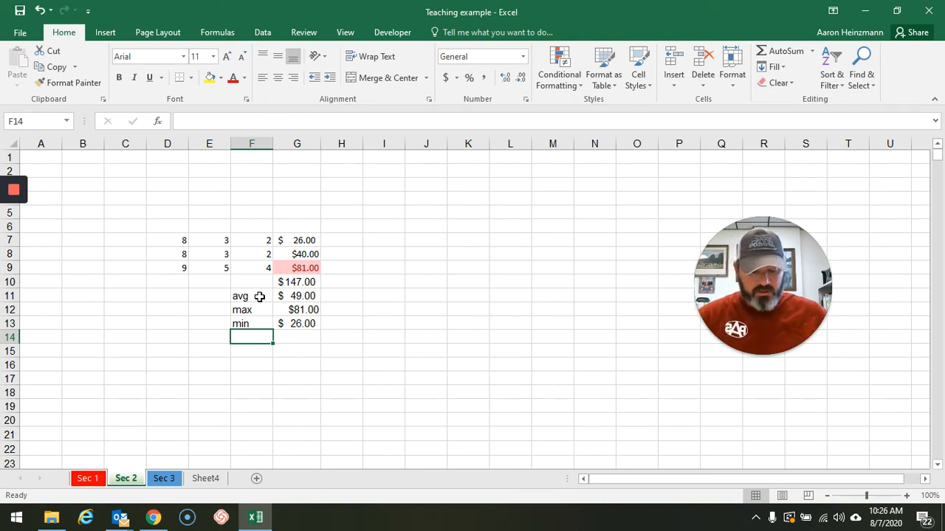
Examine the AVERAGE formula and its referenced range in cell G11, and the formulas in cells G7 and G8.
{"action": "double_click", "coordinate": [309, 296]}
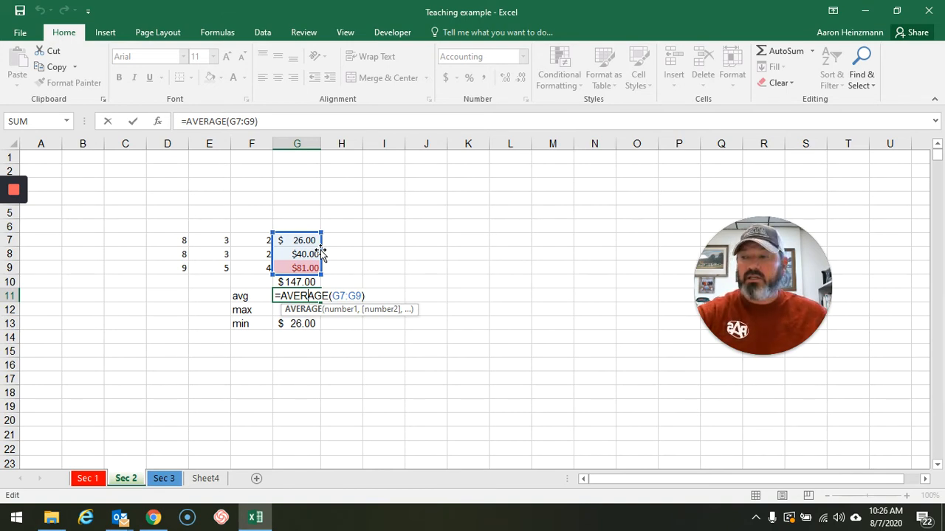
{"action": "key", "text": "ctrl+Return"}
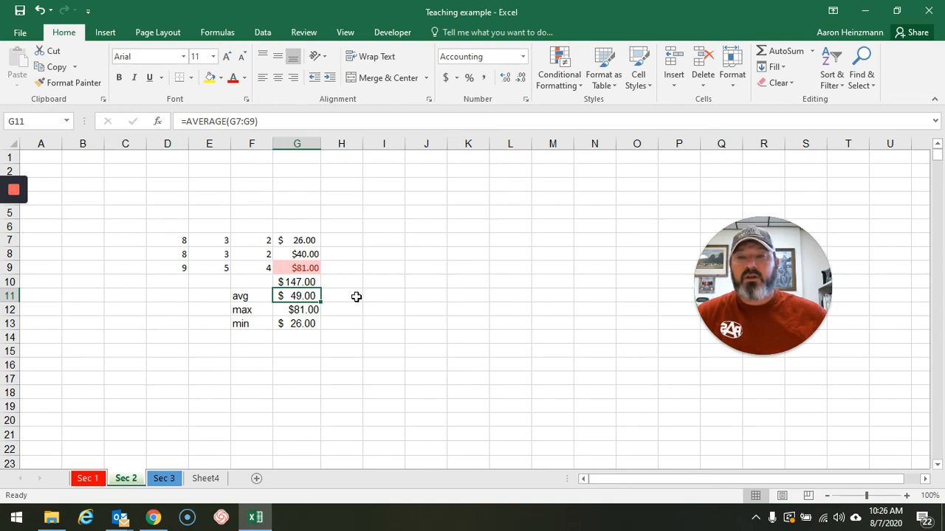
{"action": "left_click", "coordinate": [312, 240]}
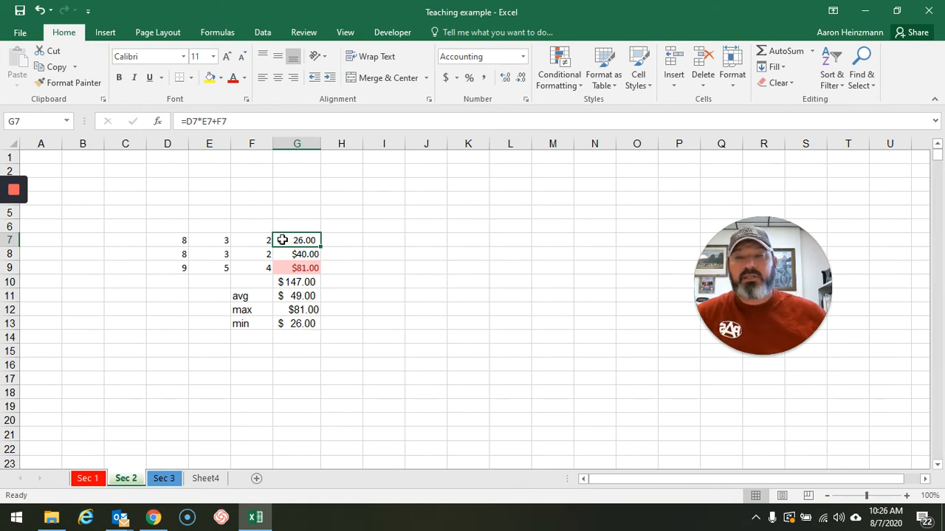
{"action": "left_click", "coordinate": [301, 253]}
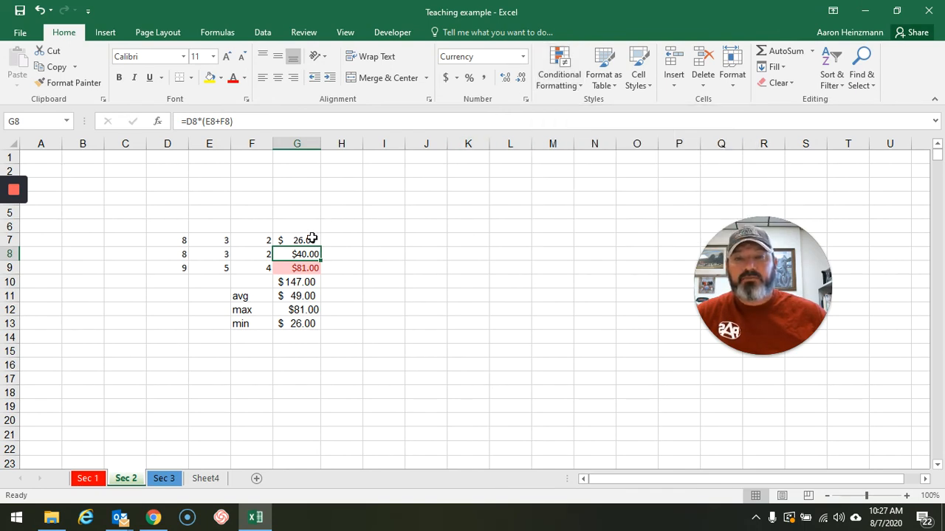
Review the conditional formatting rules applied to the range G7:G9, leaving the rules manager without changes.
{"action": "left_click_drag", "start_coordinate": [301, 239], "coordinate": [303, 262]}
{"action": "left_click", "coordinate": [547, 89]}
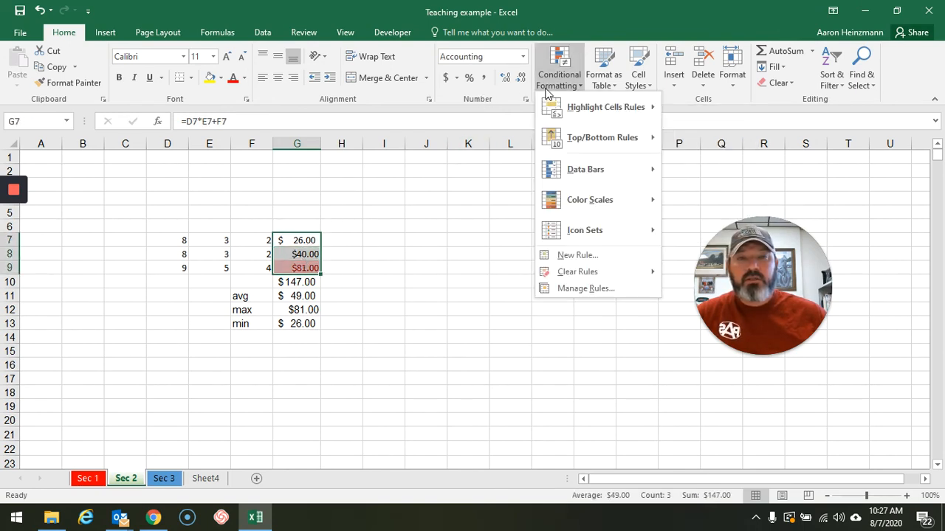
{"action": "left_click", "coordinate": [579, 288]}
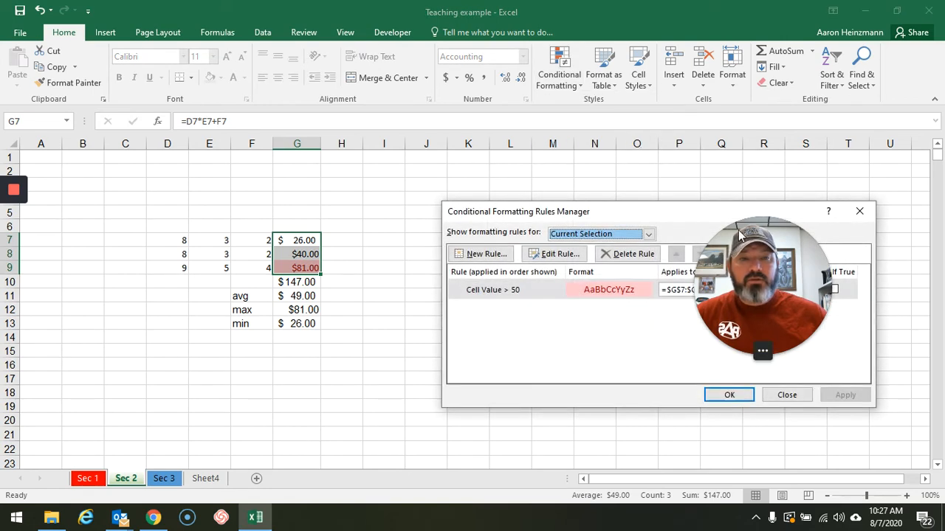
{"action": "left_click_drag", "start_coordinate": [741, 234], "coordinate": [346, 343]}
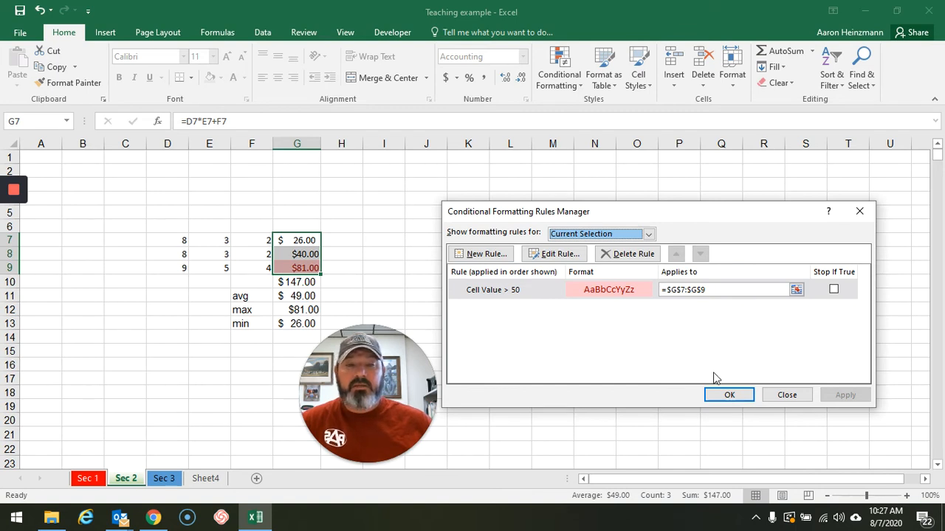
{"action": "left_click", "coordinate": [724, 395]}
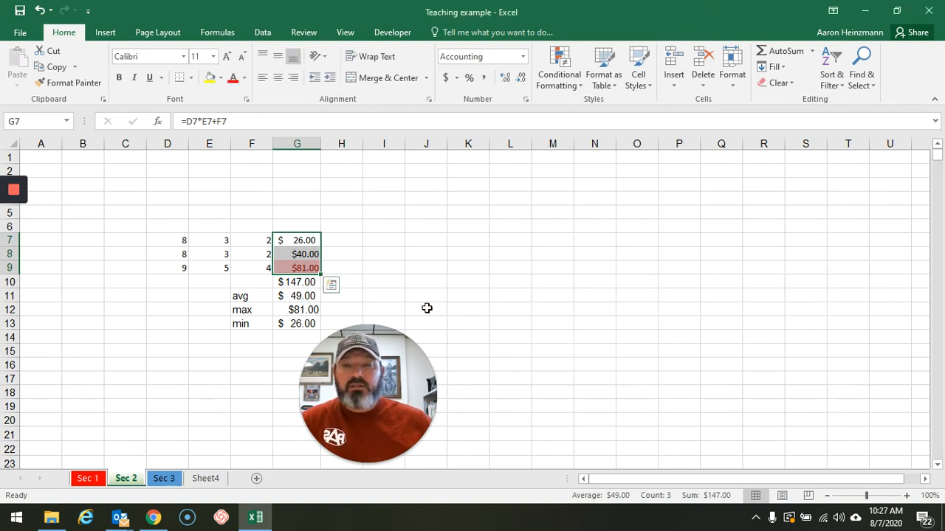
{"action": "left_click_drag", "start_coordinate": [398, 345], "coordinate": [745, 250]}
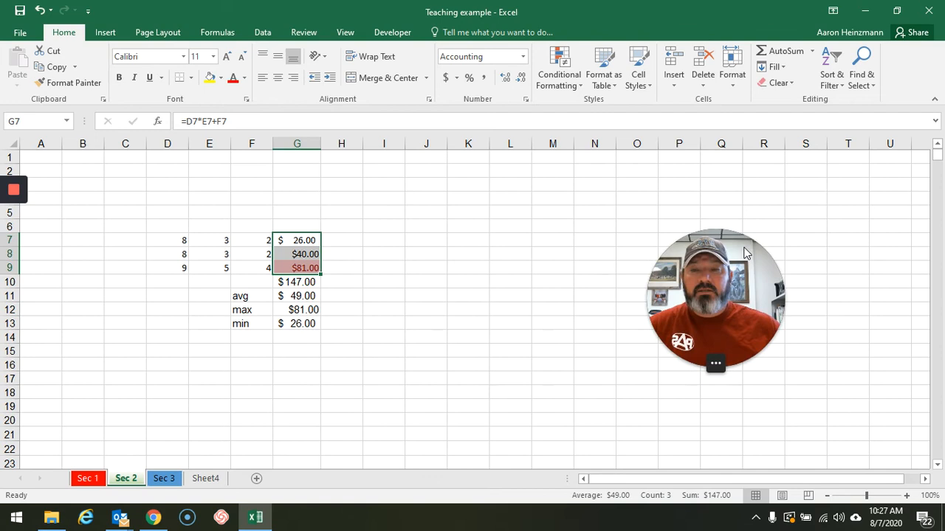
{"action": "left_click", "coordinate": [428, 283]}
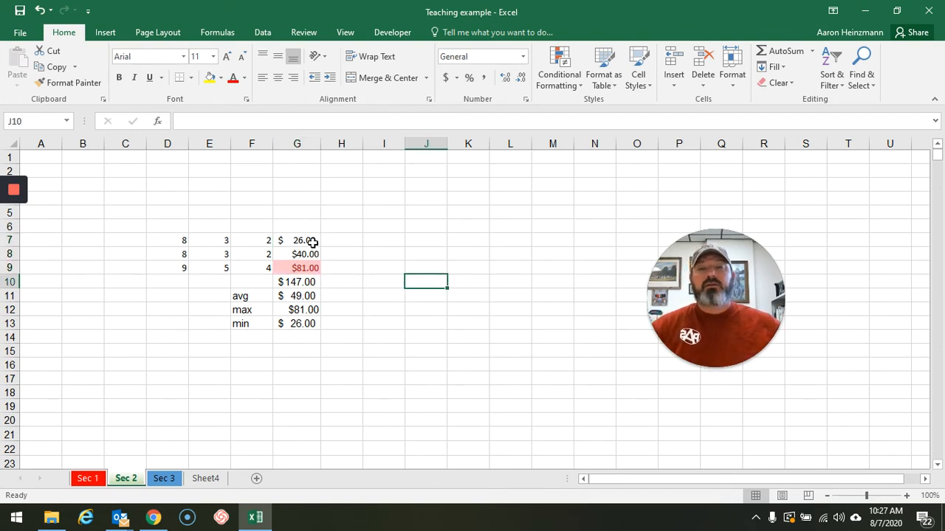